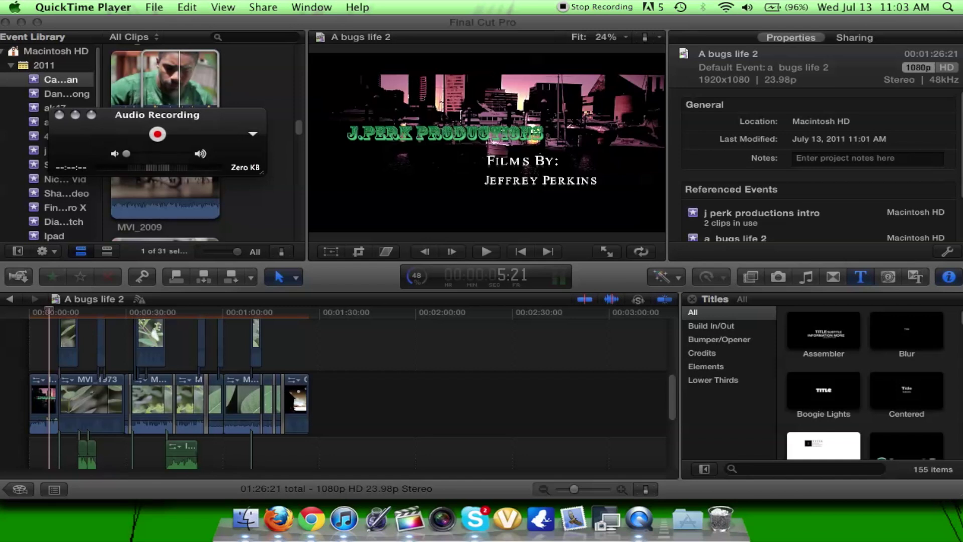
# - Start the audio recording, put its window out of the way, and switch to Final Cut Pro
pyautogui.press('space')
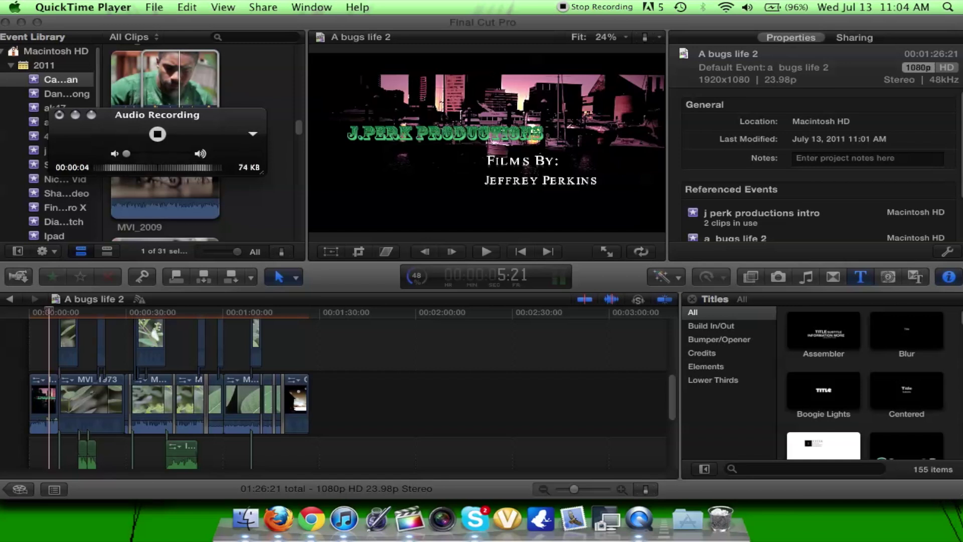
pyautogui.moveTo(157, 115); pyautogui.dragTo(375, 22)
pyautogui.moveTo(445, 23); pyautogui.dragTo(866, 22)
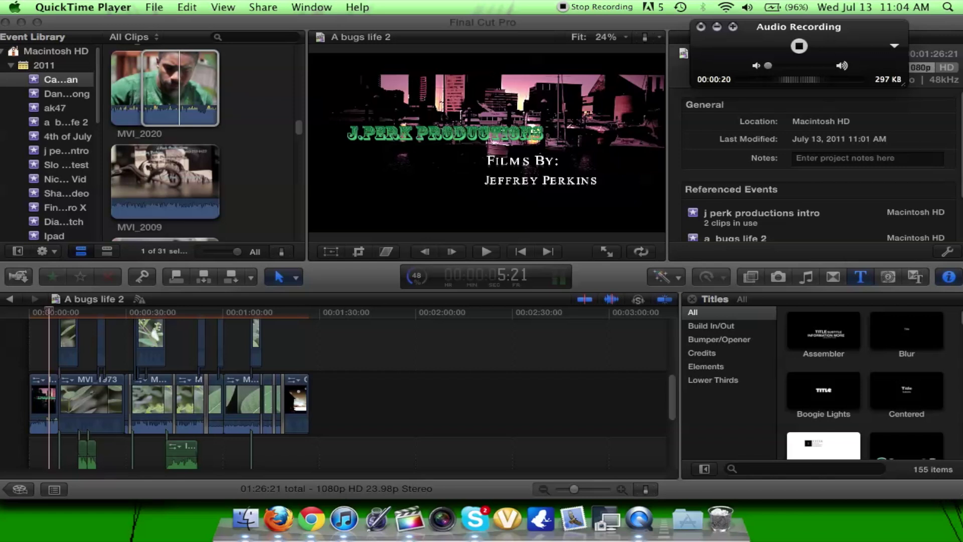
pyautogui.click(717, 26)
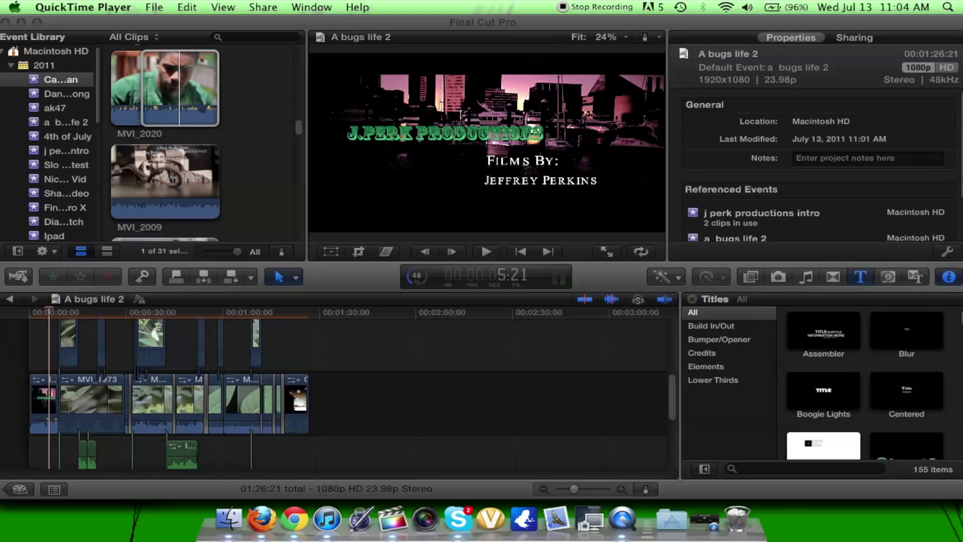
pyautogui.press('super+Tab')
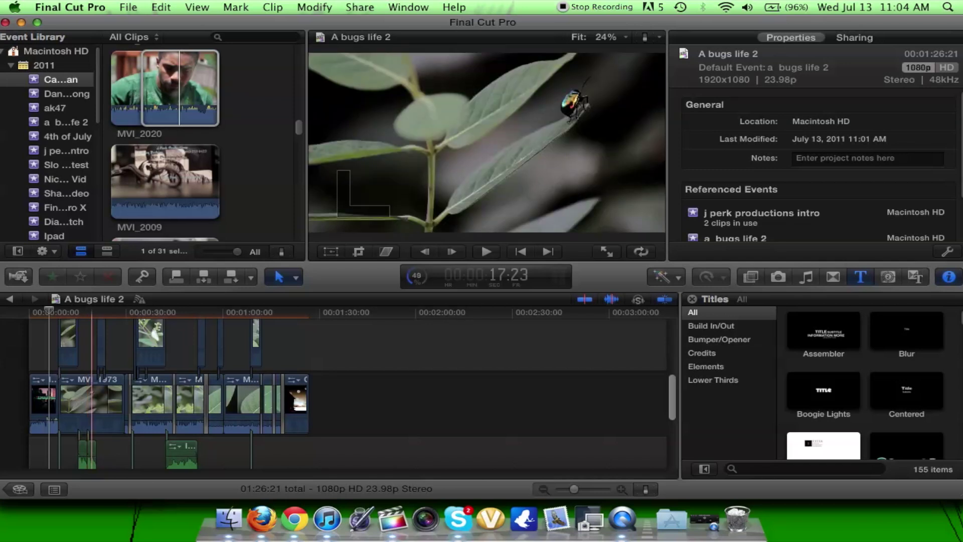
# - Add three more color corrections to the MVI_1973 clip in the A bugs life 2 timeline
pyautogui.click(88, 404)
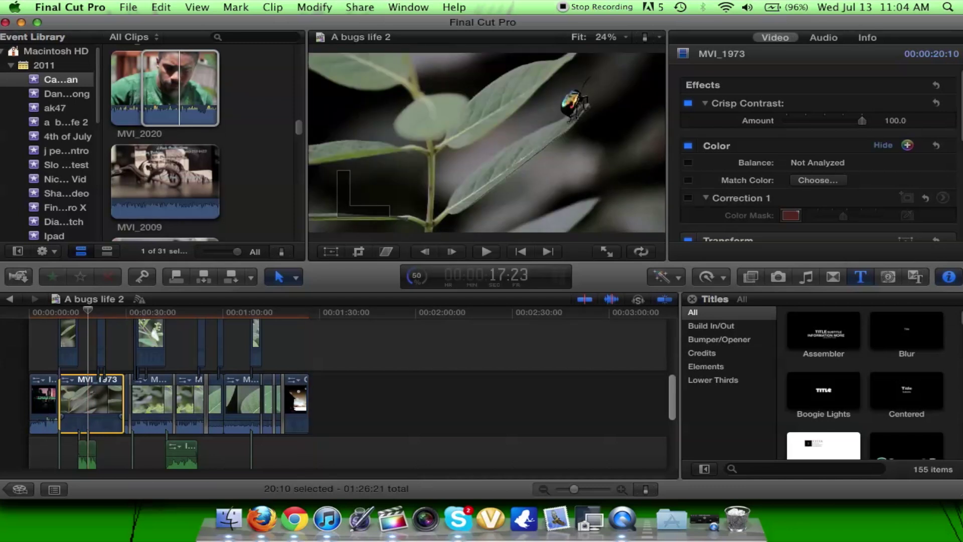
pyautogui.scroll(-1, 818, 161)
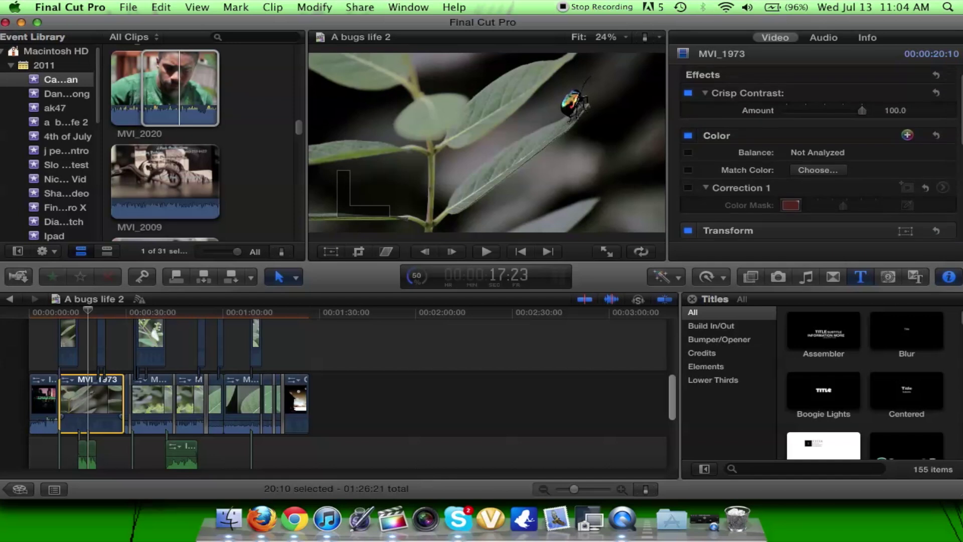
pyautogui.scroll(-3, 817, 150)
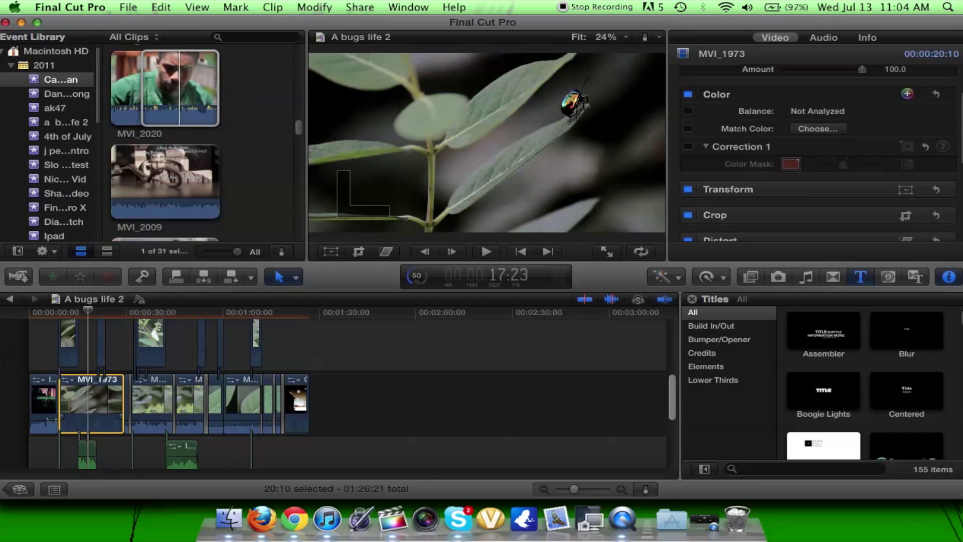
pyautogui.scroll(-2, 818, 150)
pyautogui.scroll(-5, 818, 153)
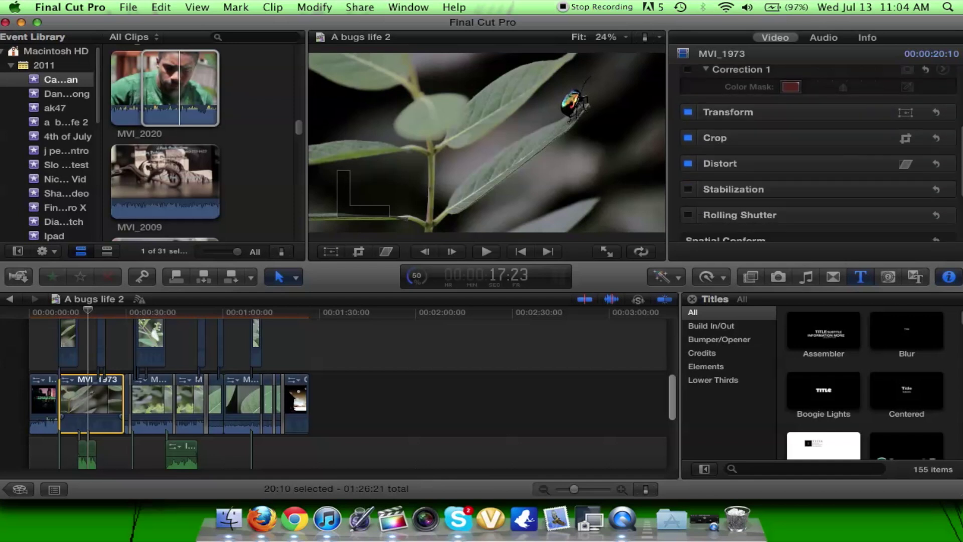
pyautogui.scroll(8, 818, 153)
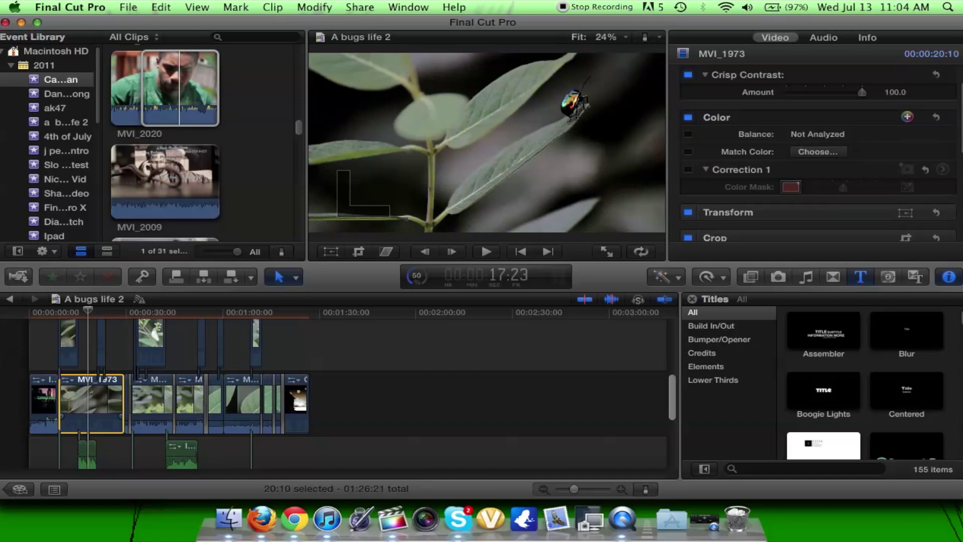
pyautogui.scroll(2, 817, 150)
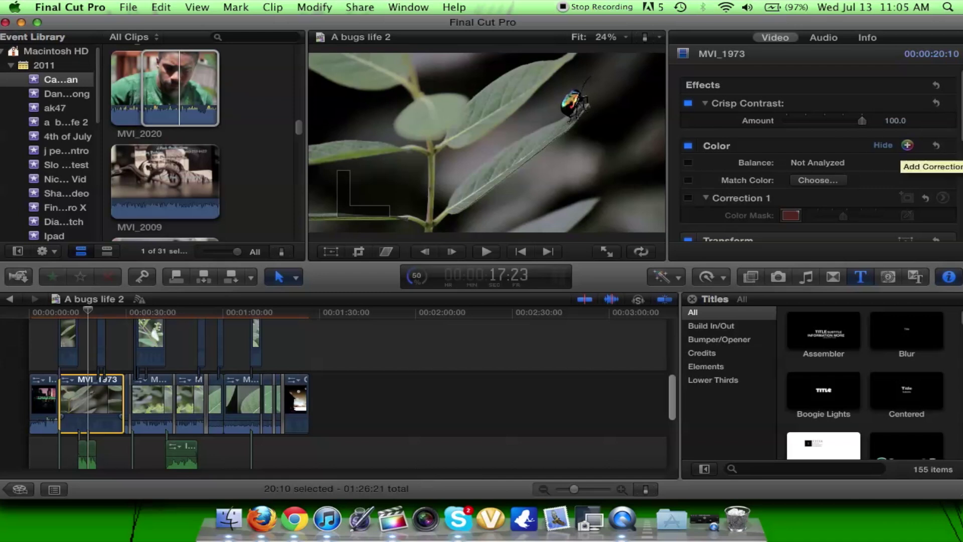
pyautogui.click(907, 145)
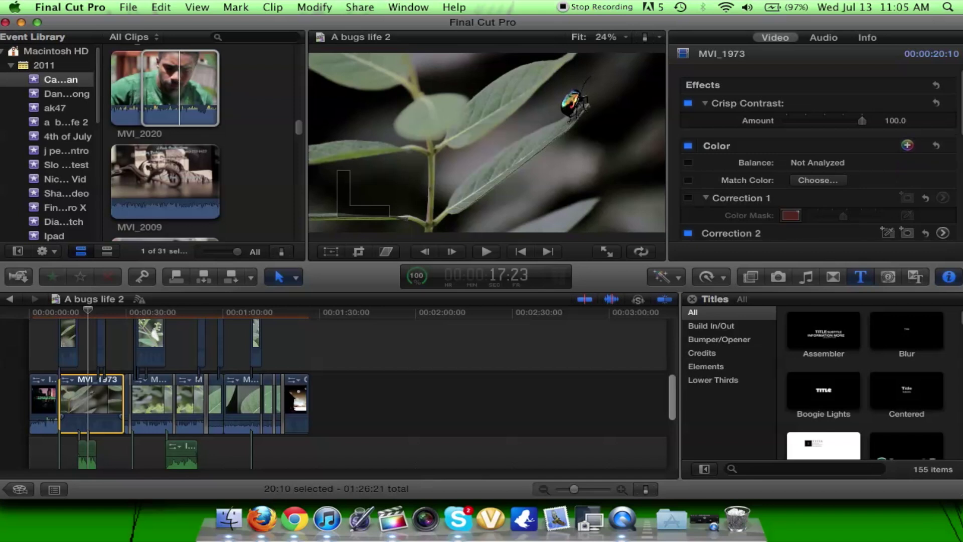
pyautogui.click(907, 145)
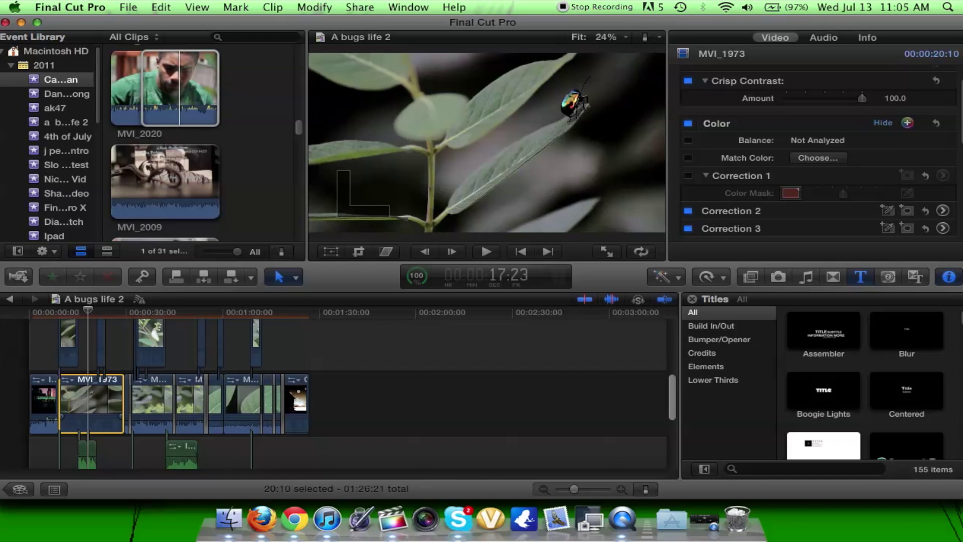
pyautogui.click(907, 123)
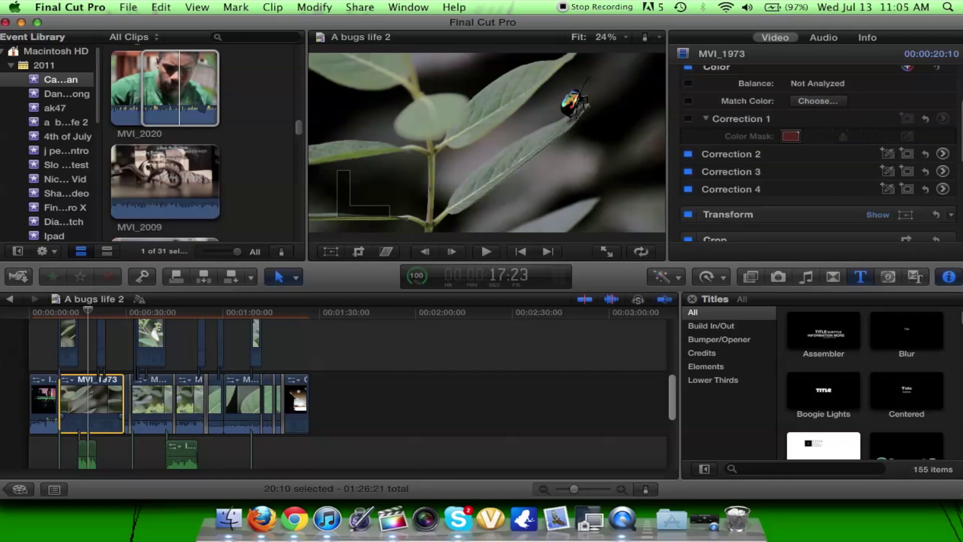
# - Open the Color adjustment of Correction 2 and nudge its global color control very slightly
pyautogui.click(943, 153)
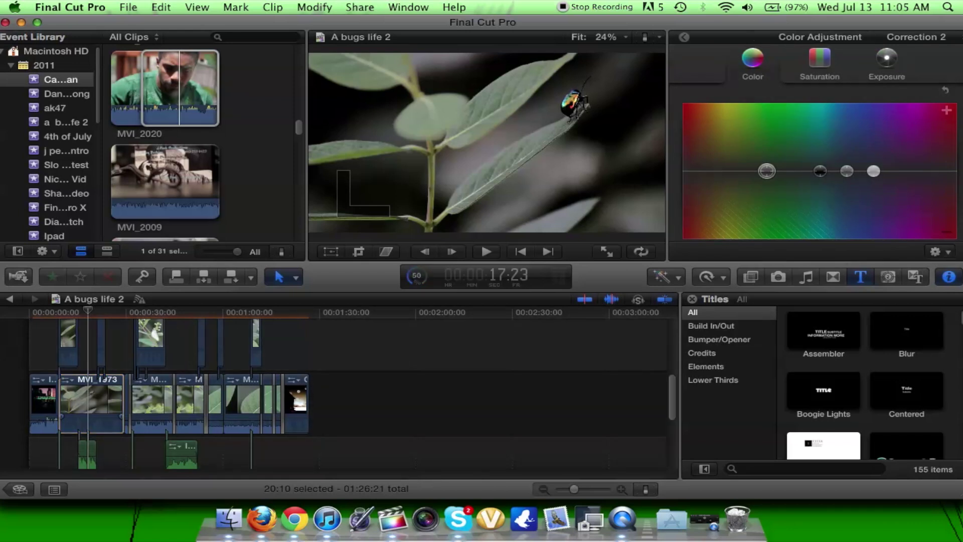
pyautogui.moveTo(766, 171)
pyautogui.mouseDown()
pyautogui.moveTo(773, 156)
pyautogui.moveTo(767, 170)
pyautogui.mouseUp()
# - Play the MVI_1973 clip from about 23:14 to preview it, and stop playback a few seconds on
pyautogui.click(106, 401)
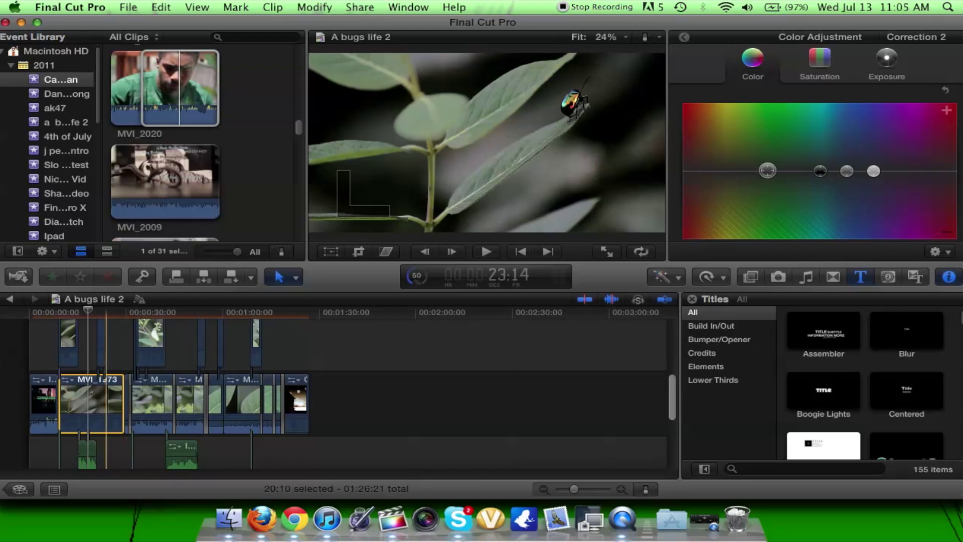
pyautogui.press('space')
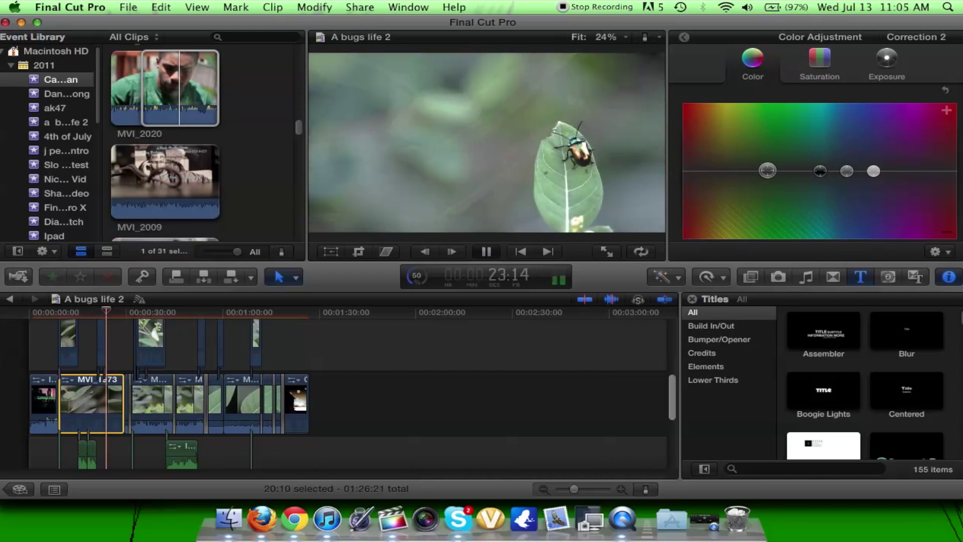
pyautogui.scroll(-3, 347, 394)
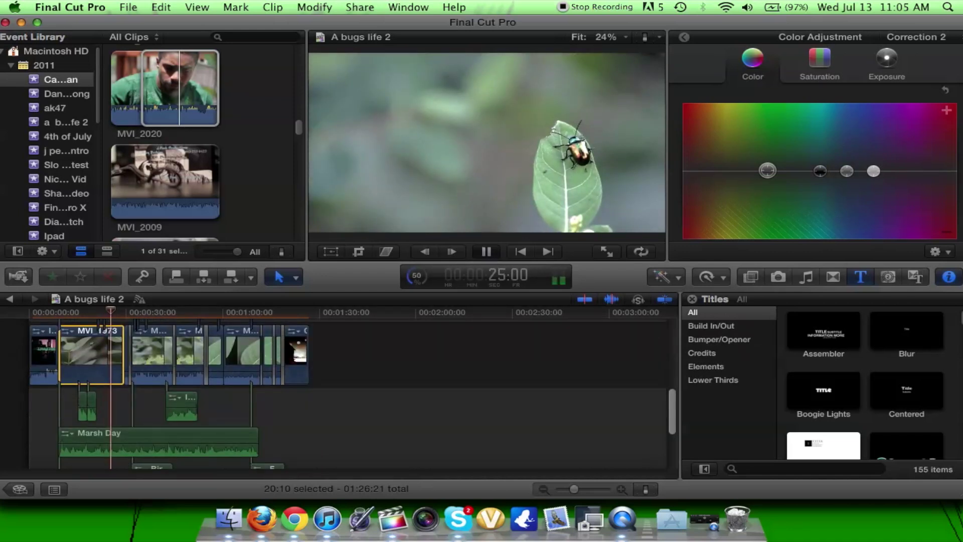
pyautogui.press('F12')
pyautogui.press('space')
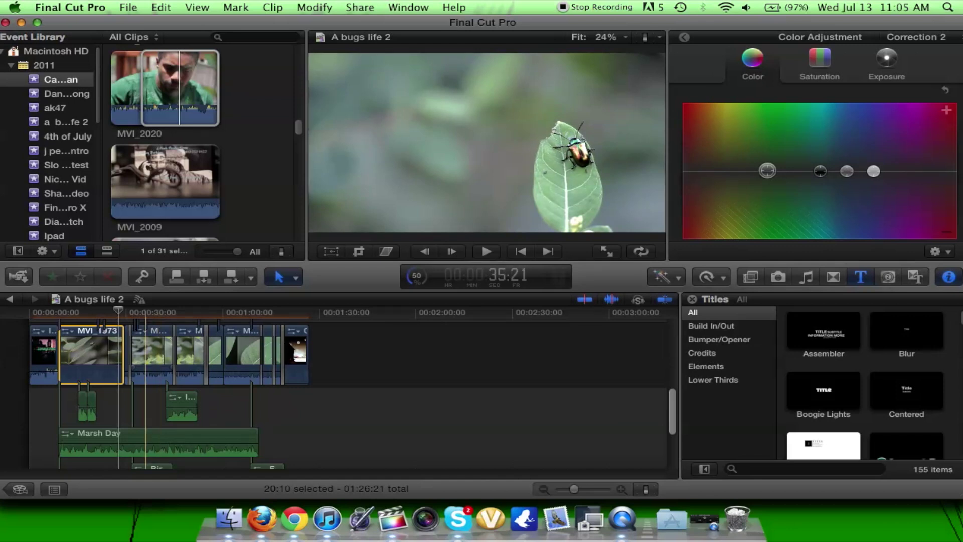
# - Select the timeline clip at 35:21, show the Effects browser, and pick the Aura video effect
pyautogui.click(146, 355)
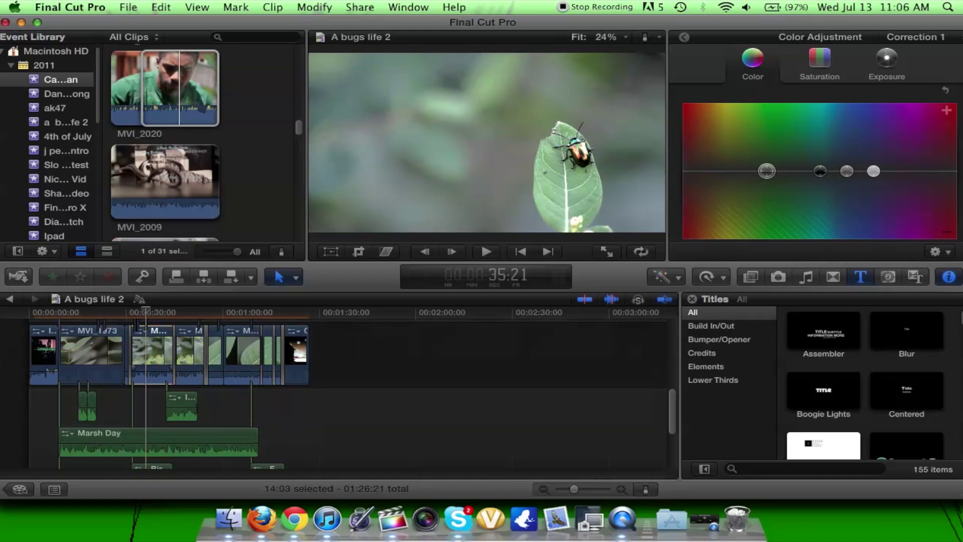
pyautogui.click(751, 277)
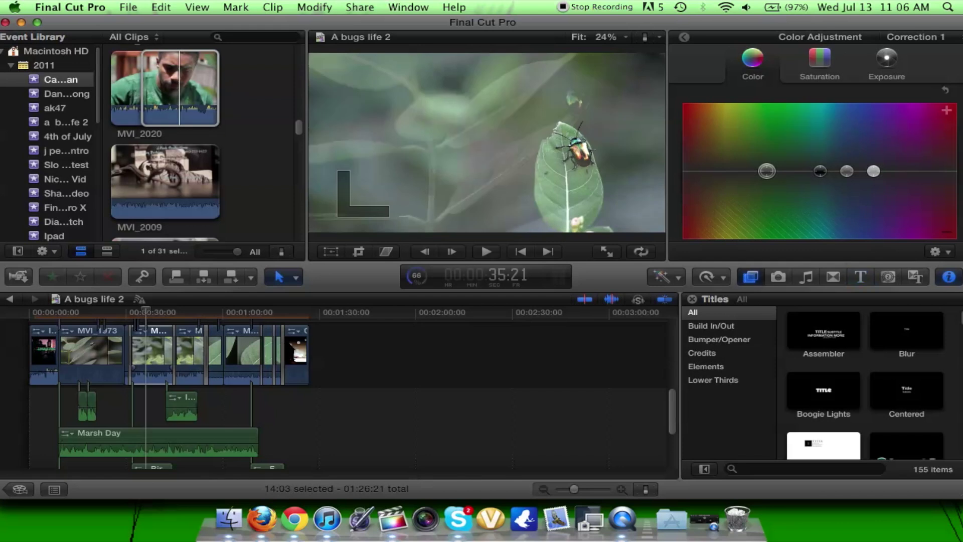
pyautogui.press('super+5')
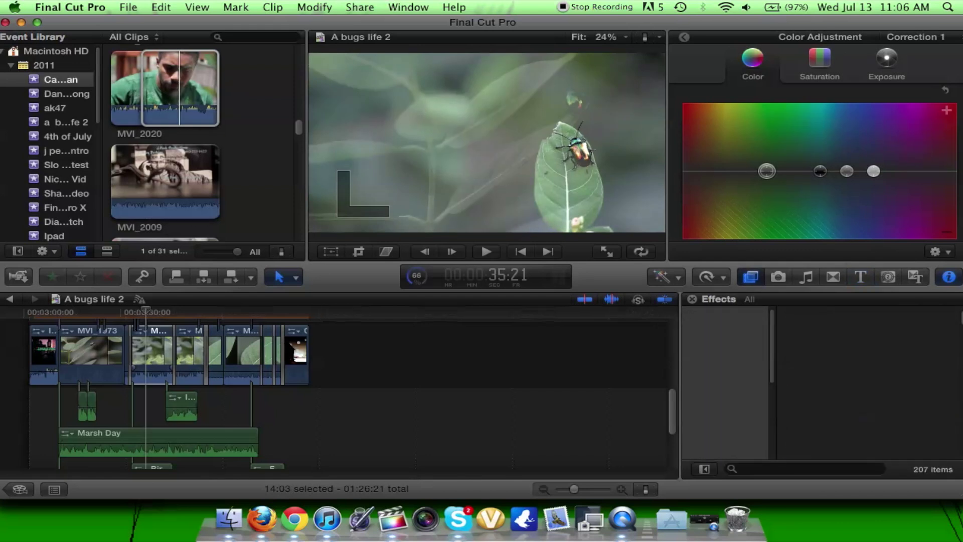
pyautogui.press('super+5')
pyautogui.press('super+5')
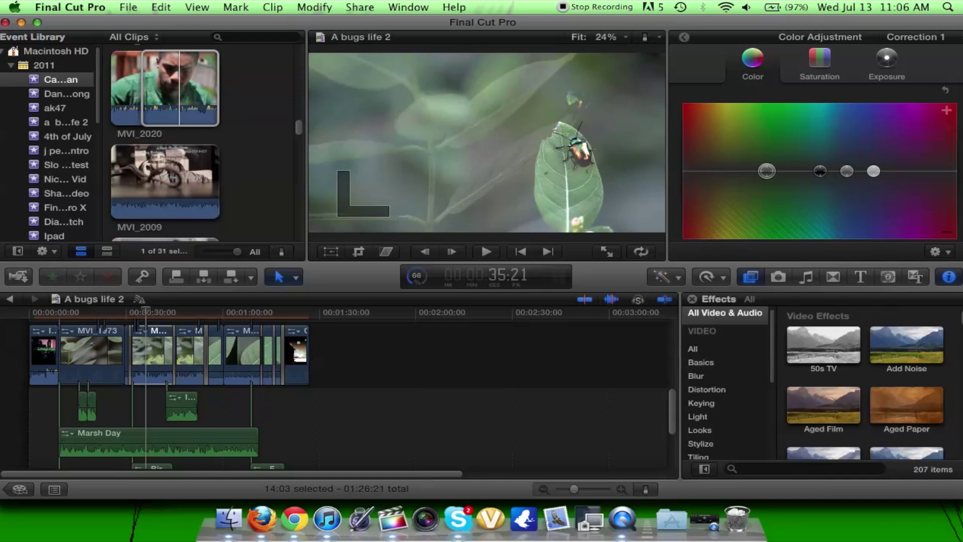
pyautogui.scroll(-5, 865, 383)
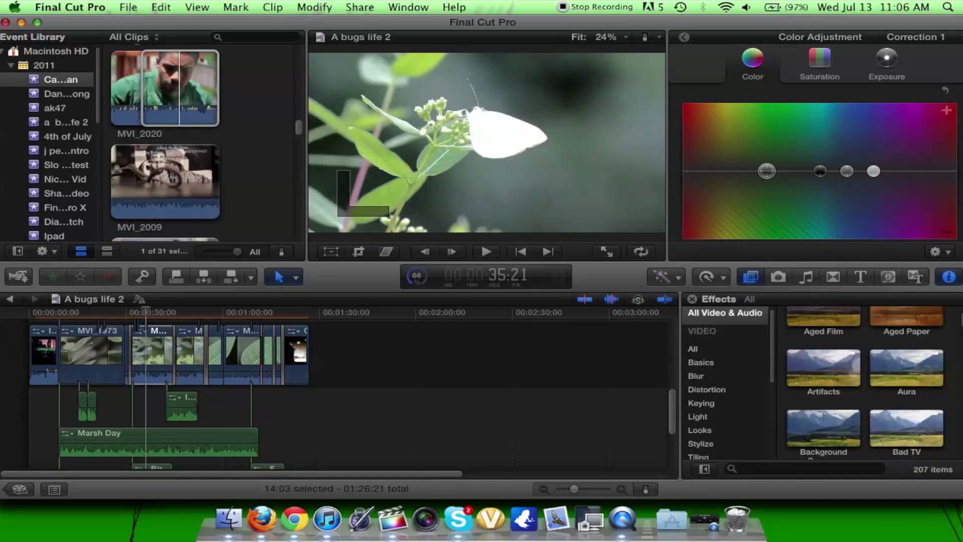
pyautogui.click(906, 368)
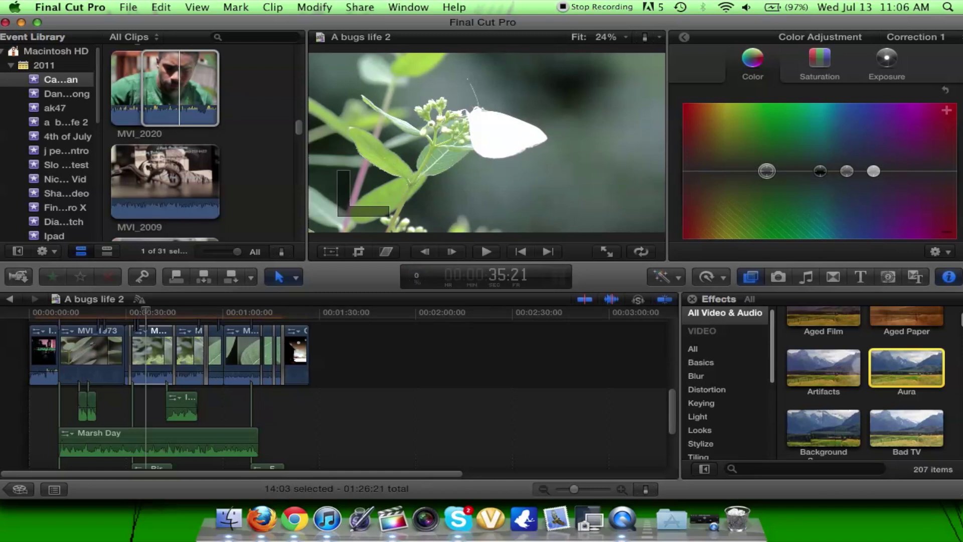
# - Shift the highlights color control of the clip at 35:21 slightly into the negative blue range in Correction 1
pyautogui.click(146, 351)
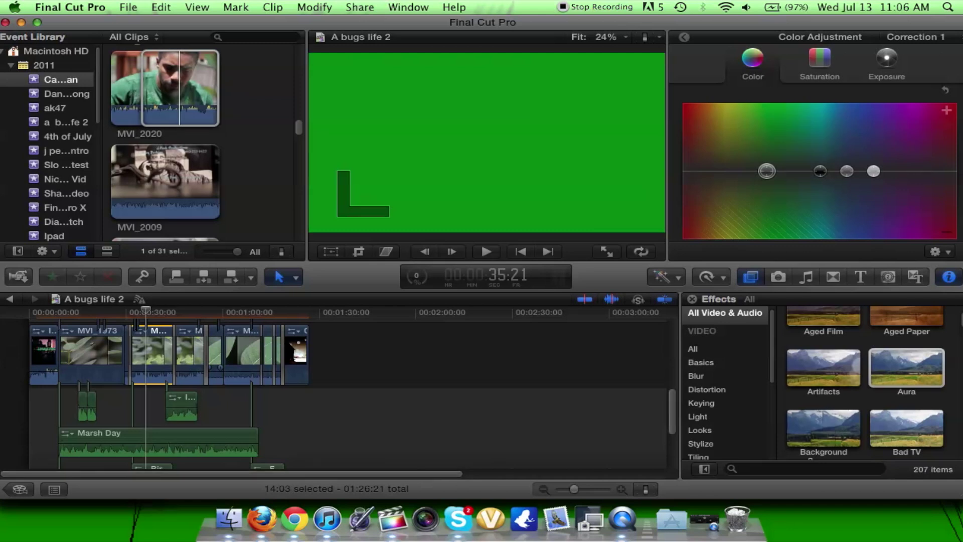
pyautogui.moveTo(873, 171); pyautogui.dragTo(880, 186)
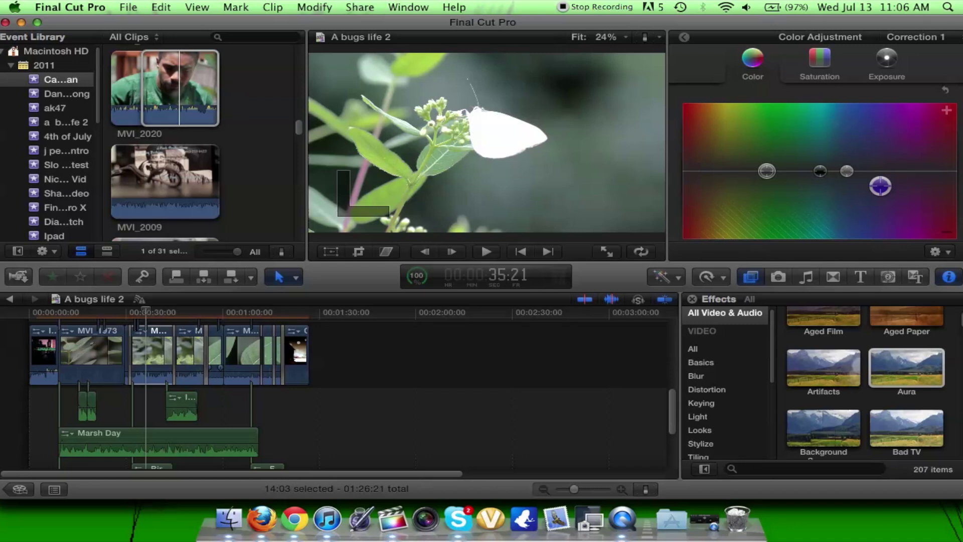
# - Look through the source clips in the event browser beyond MVI_2020
pyautogui.click(256, 135)
pyautogui.scroll(-4, 255, 135)
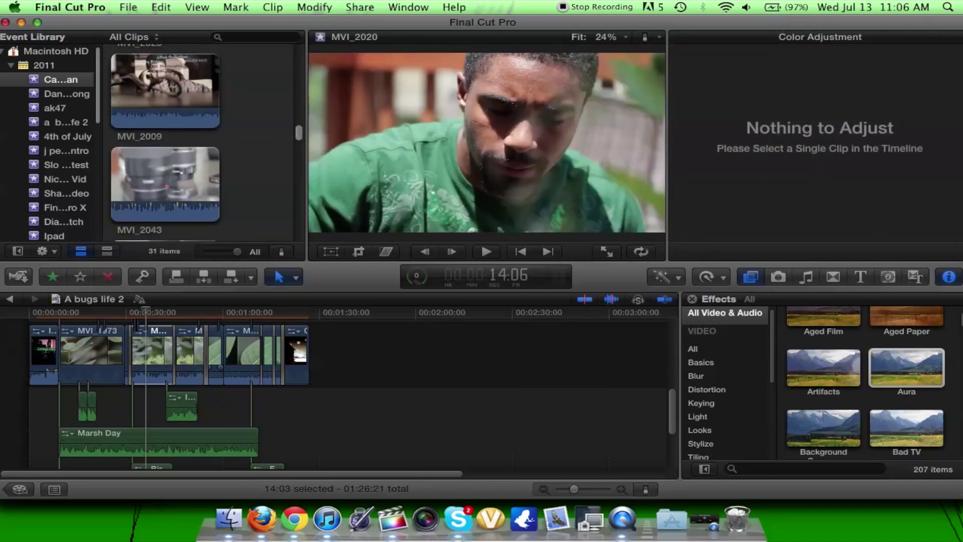